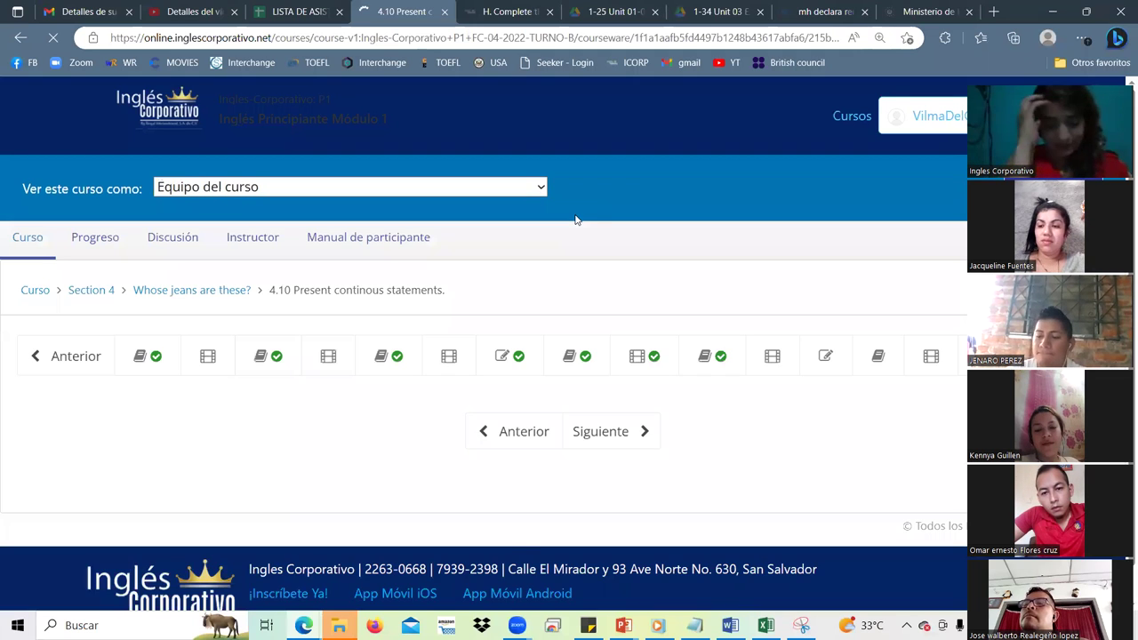
{"action": "scroll", "coordinate": [575, 219], "scroll_direction": "down", "scroll_amount": 5}
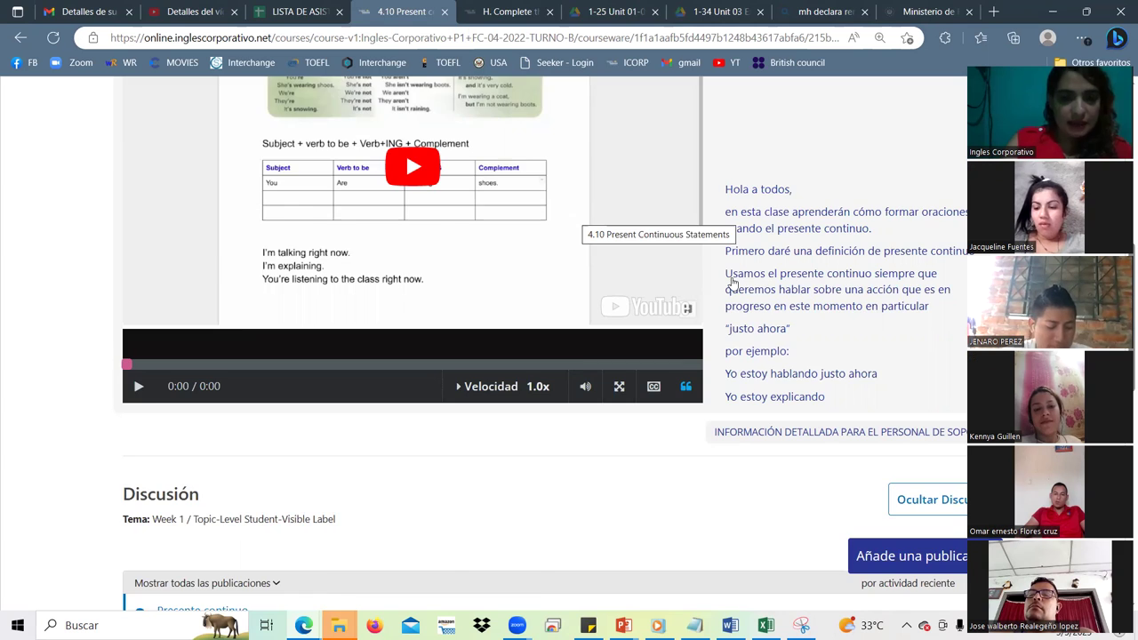
{"action": "scroll", "coordinate": [729, 285], "scroll_direction": "up", "scroll_amount": 5}
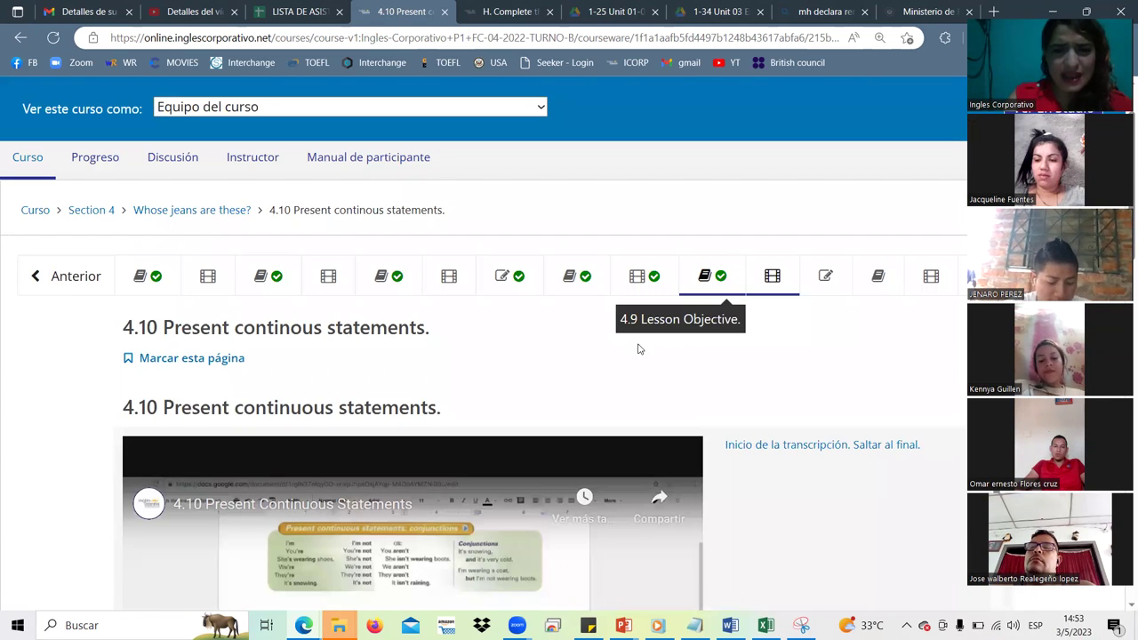
{"action": "scroll", "coordinate": [630, 344], "scroll_direction": "down", "scroll_amount": 5}
{"action": "scroll", "coordinate": [630, 343], "scroll_direction": "up", "scroll_amount": 6}
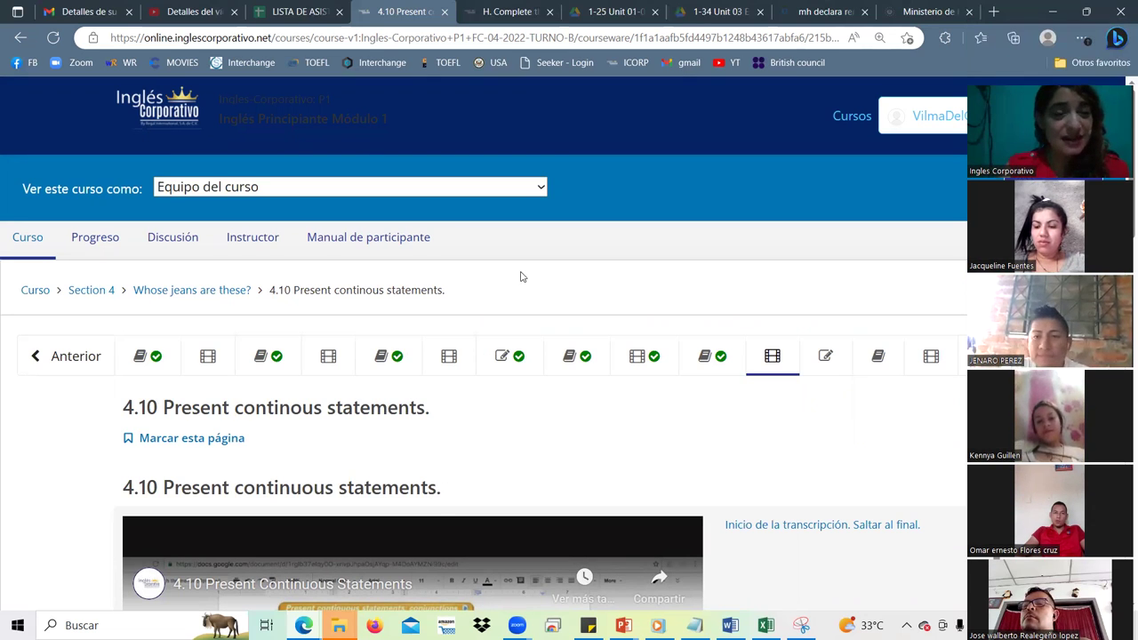
Switch to the LISTA DE ASISTENCIA Y NOTAS HANESBRAND spreadsheet and open the P1-11-SOCKS-TURNO-B-04-23 sheet.
{"action": "left_click", "coordinate": [320, 12]}
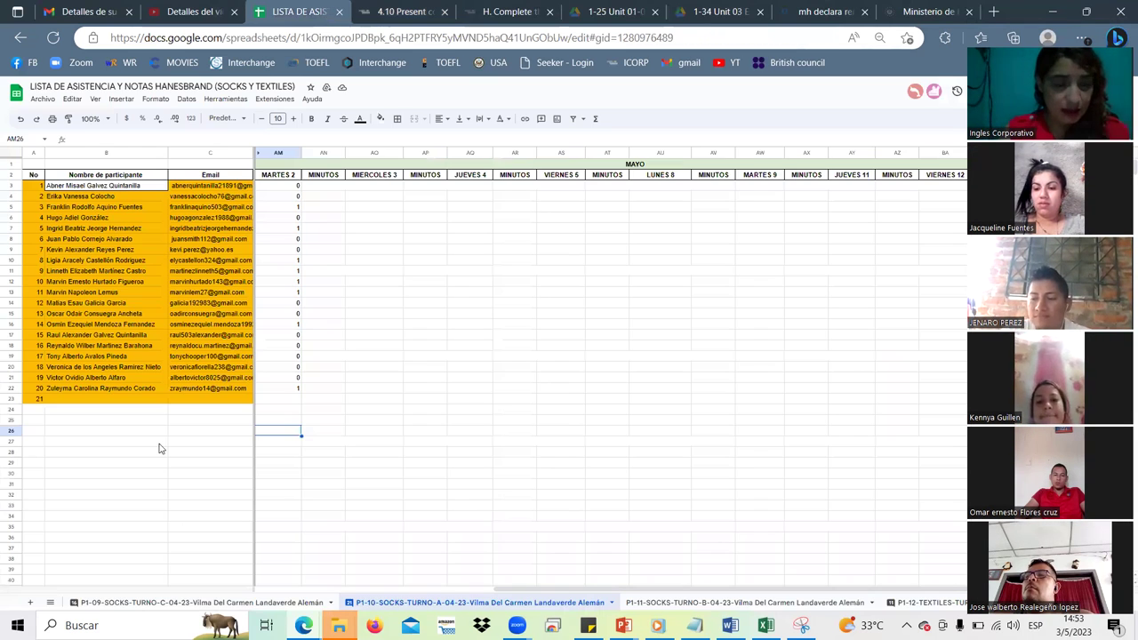
{"action": "left_click", "coordinate": [51, 602]}
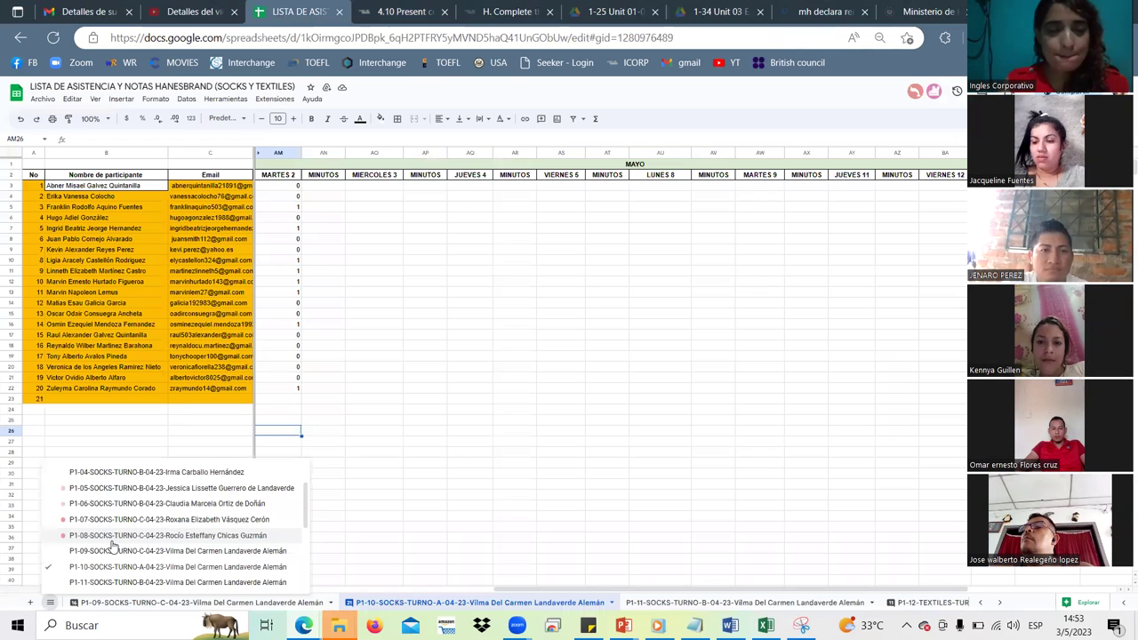
{"action": "left_click", "coordinate": [163, 567]}
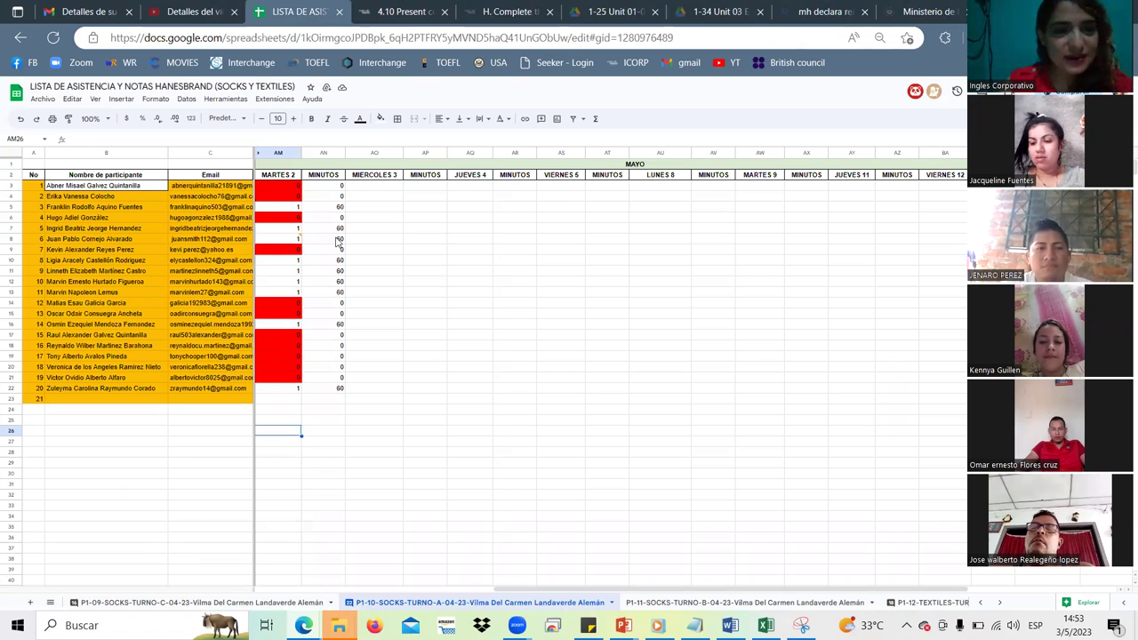
{"action": "left_click", "coordinate": [364, 190]}
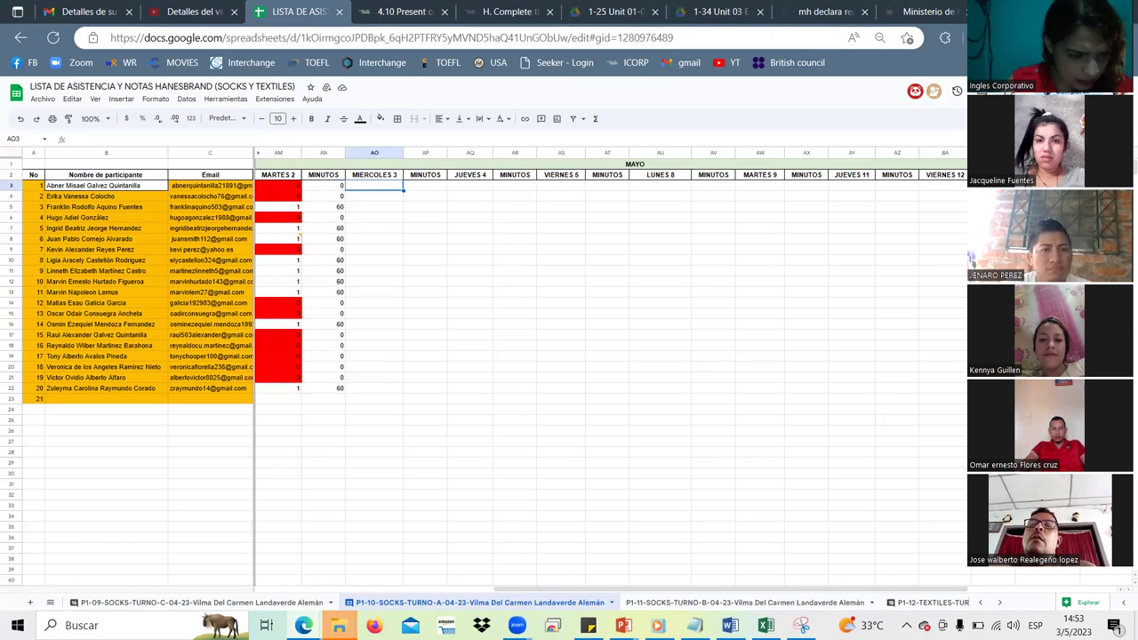
{"action": "left_click", "coordinate": [54, 602]}
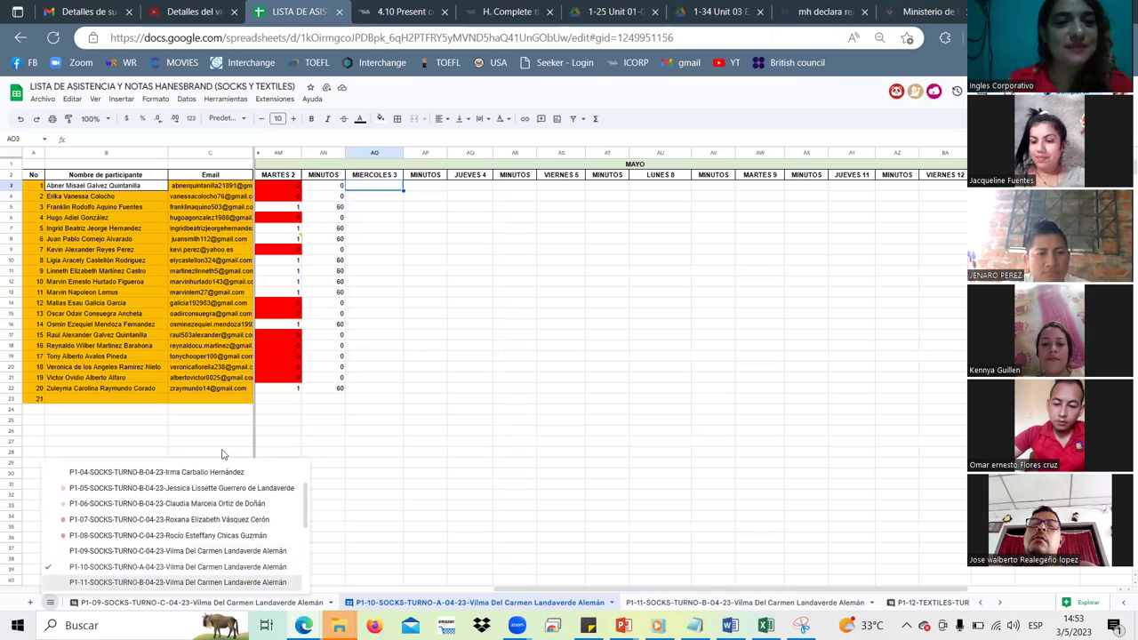
{"action": "key", "text": "Return"}
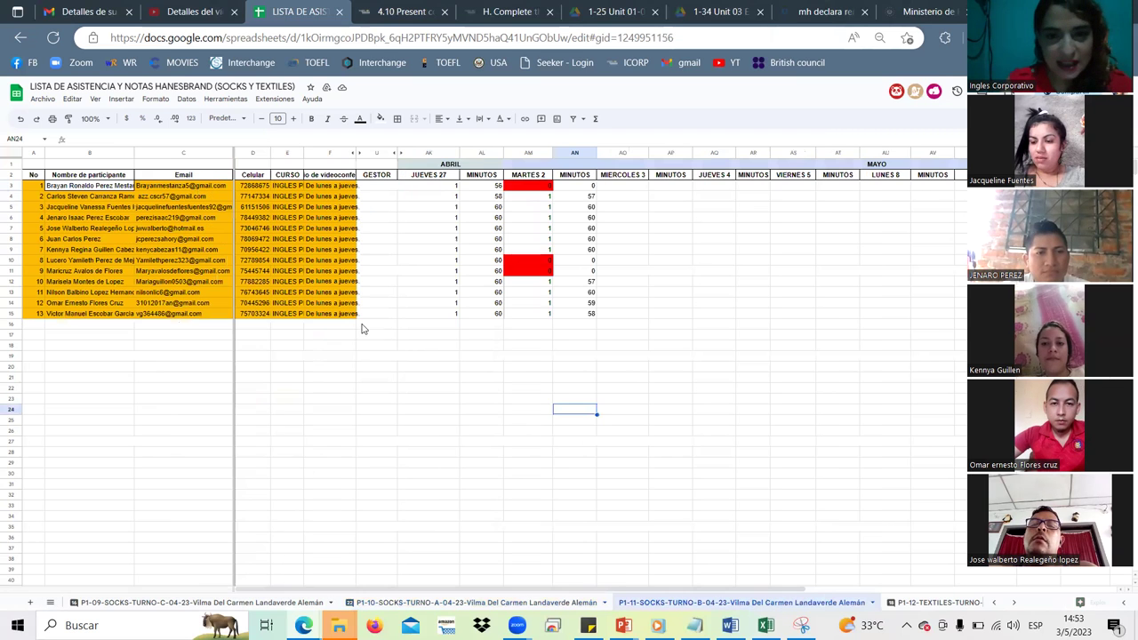
Enter 0 as the MIERCOLES 3 attendance of participant 9 in cell AO11.
{"action": "left_click", "coordinate": [629, 189]}
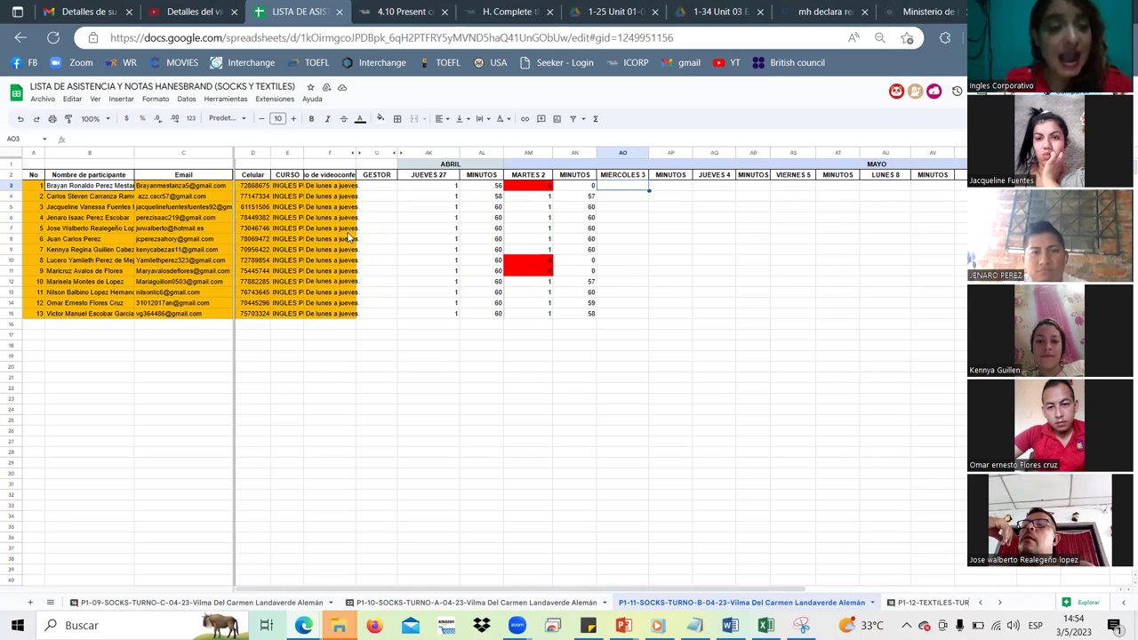
{"action": "left_click", "coordinate": [618, 271]}
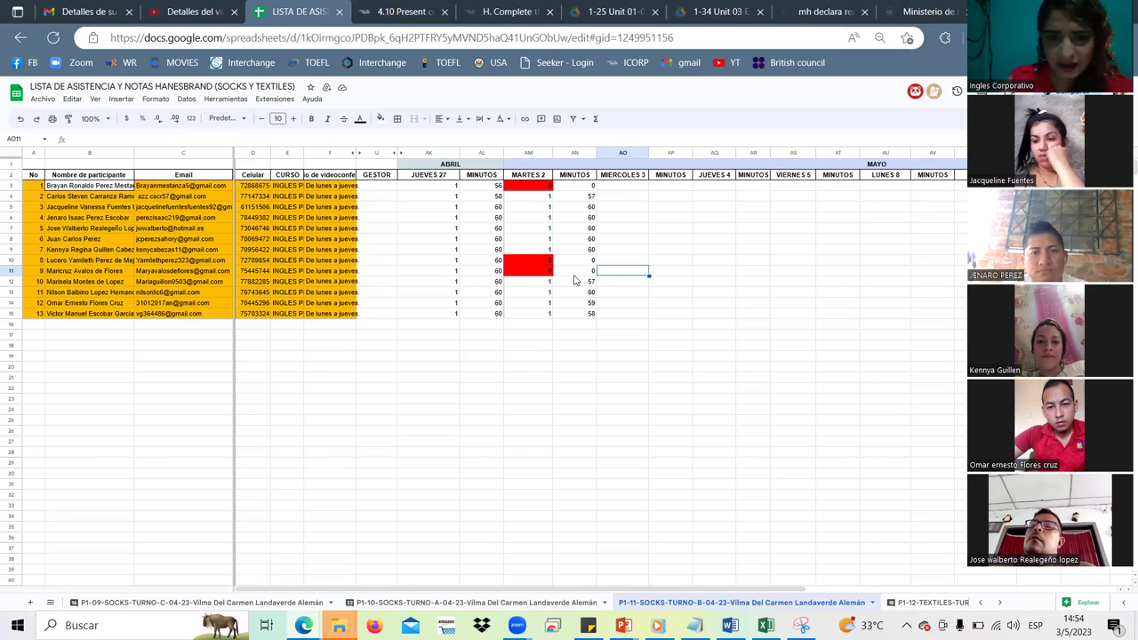
{"action": "type", "text": "0"}
Enter 1 as the MIERCOLES 3 attendance for participants 1 through 7, in cells AO3 to AO9.
{"action": "left_click", "coordinate": [628, 191]}
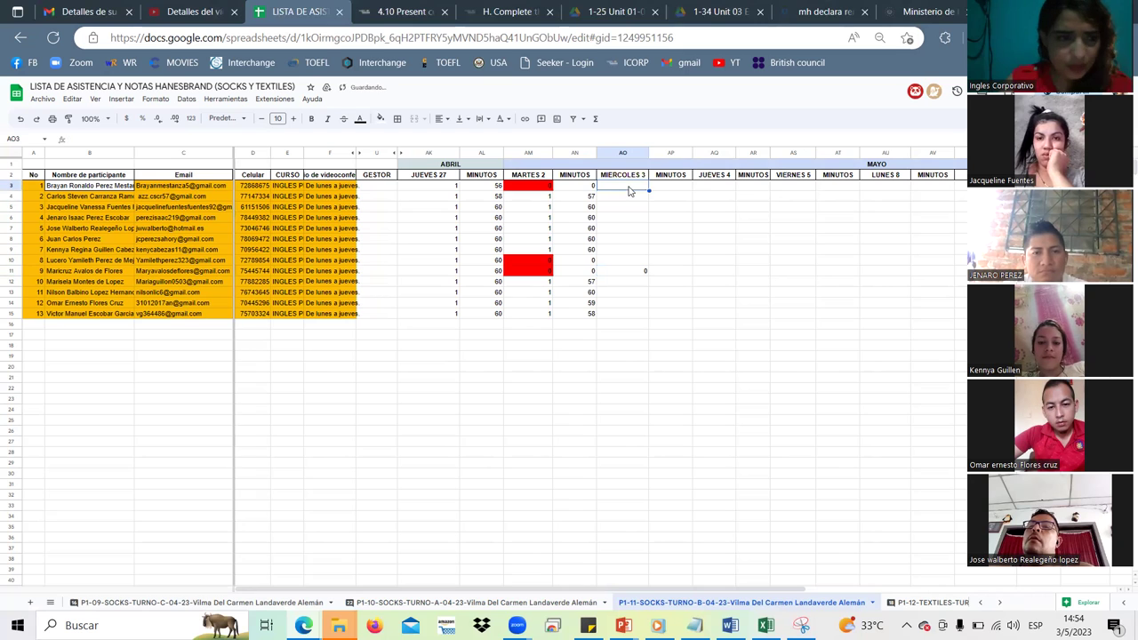
{"action": "type", "text": "1"}
{"action": "key", "text": "Return"}
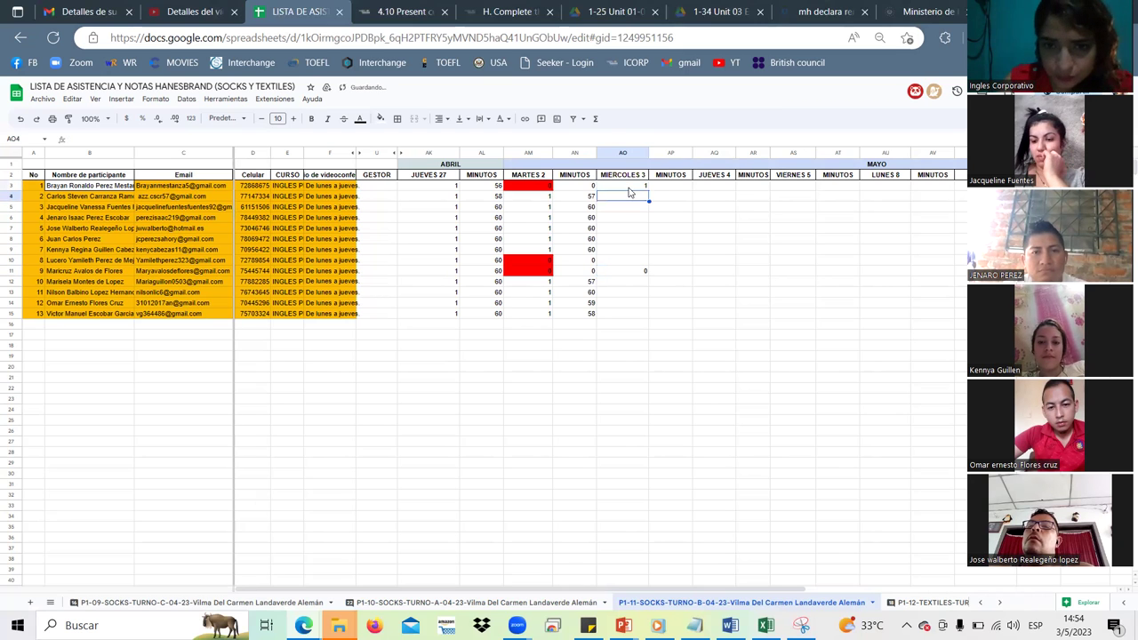
{"action": "type", "text": "1"}
{"action": "key", "text": "Return"}
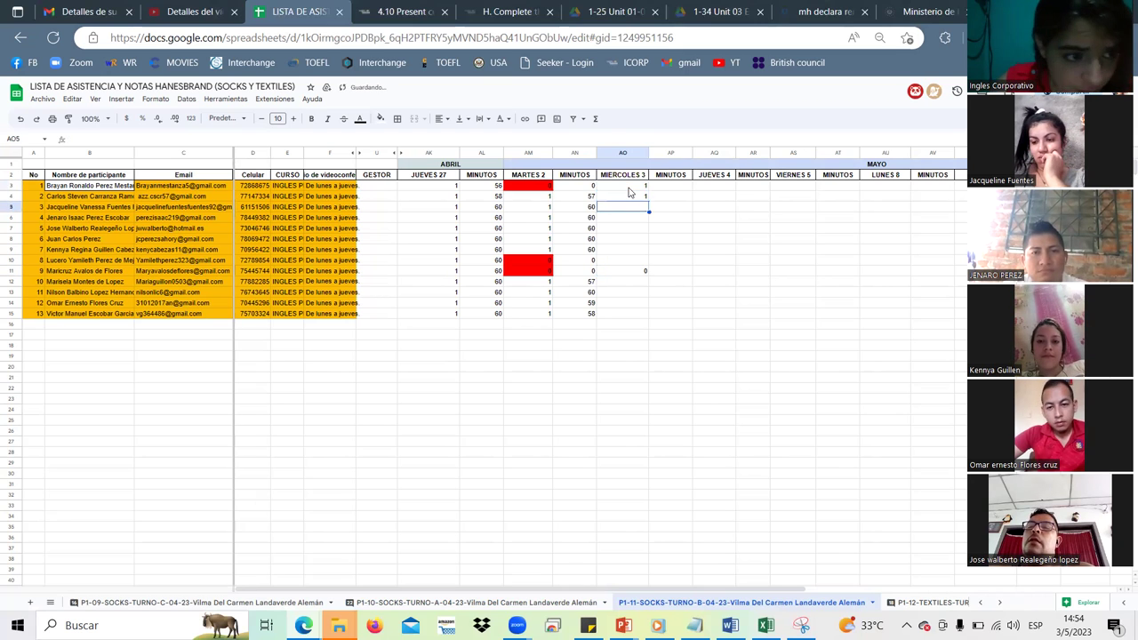
{"action": "type", "text": "1"}
{"action": "key", "text": "Return"}
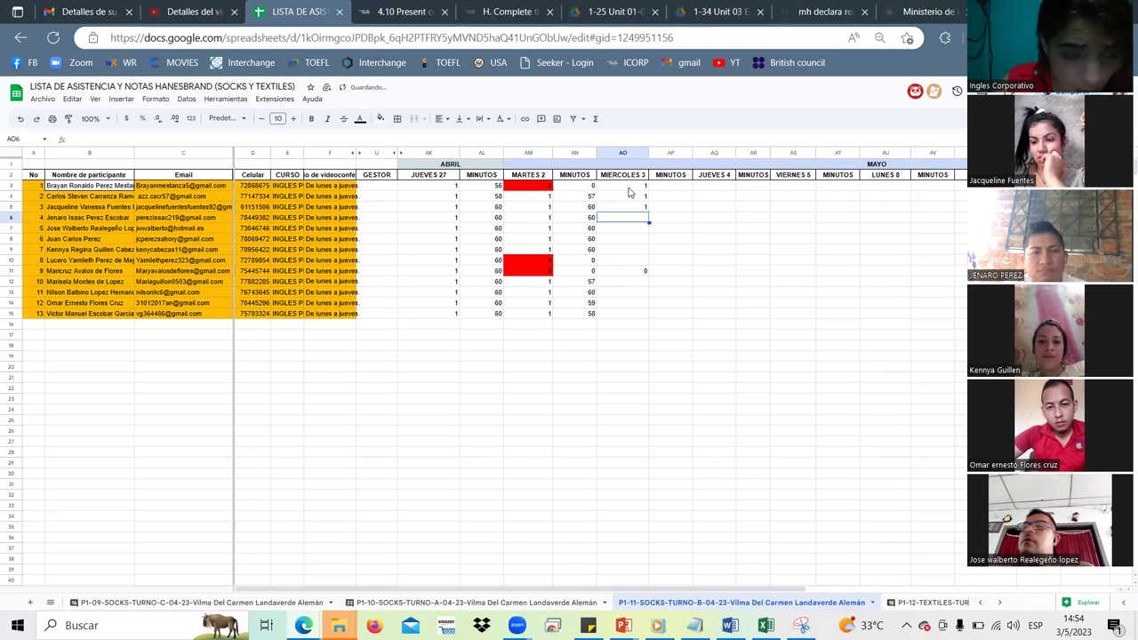
{"action": "type", "text": "1"}
{"action": "key", "text": "Return"}
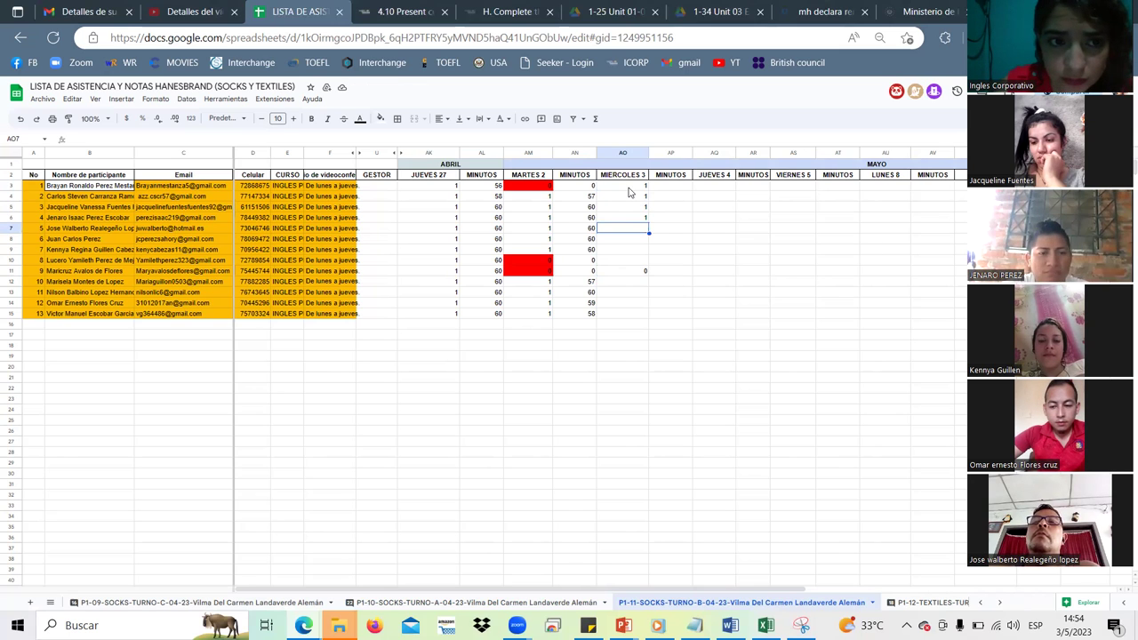
{"action": "type", "text": "1"}
{"action": "key", "text": "Return"}
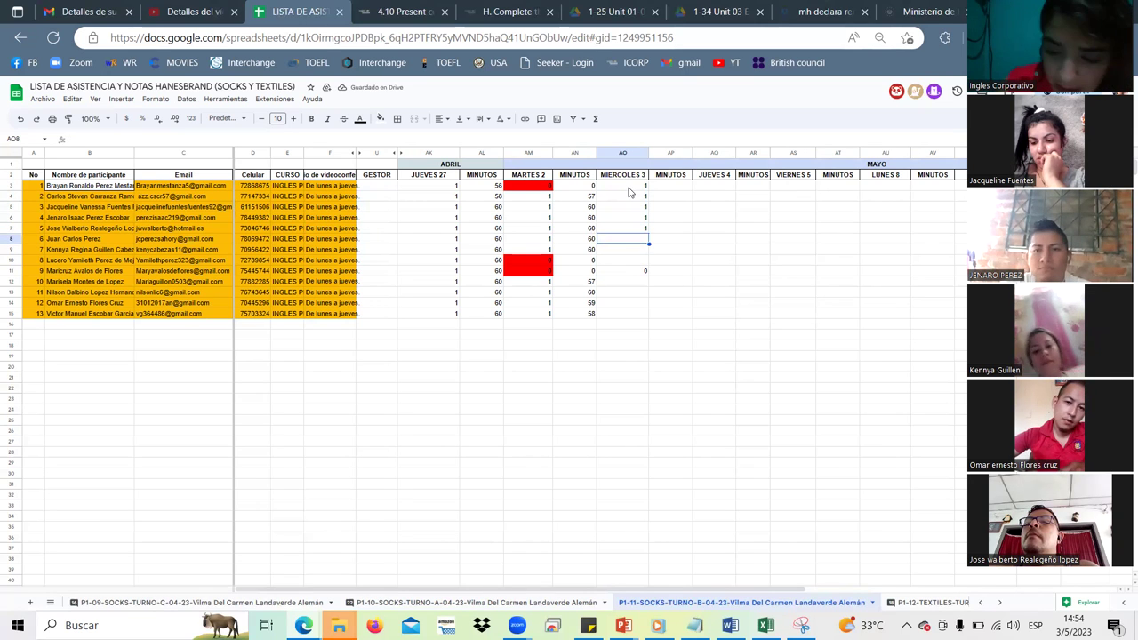
{"action": "type", "text": "1"}
{"action": "key", "text": "Return"}
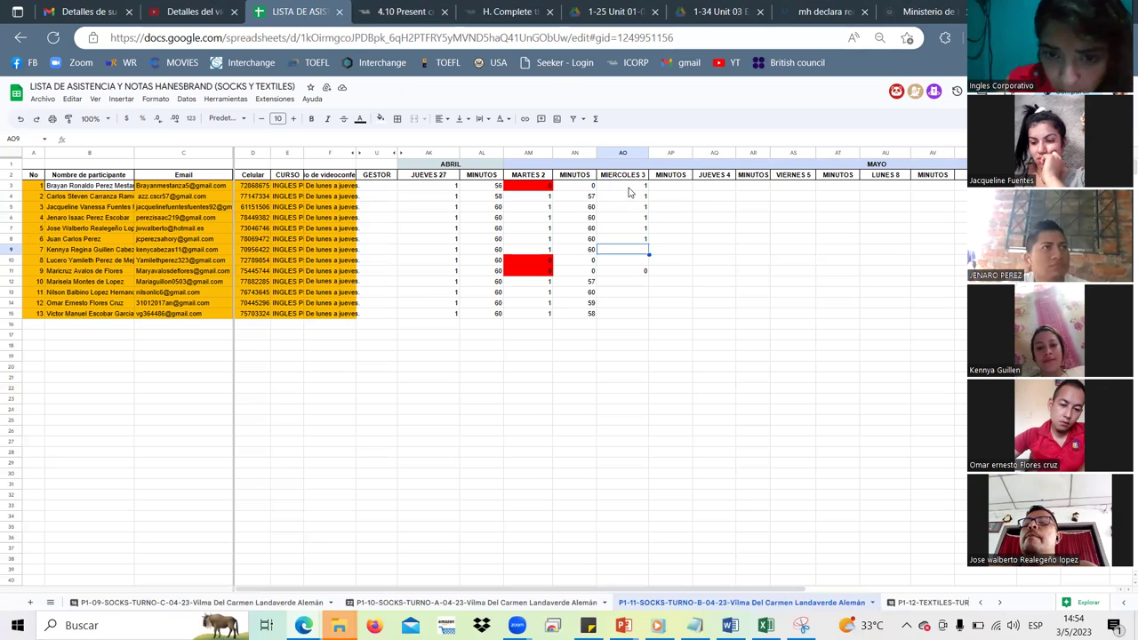
{"action": "type", "text": "1"}
{"action": "key", "text": "Return"}
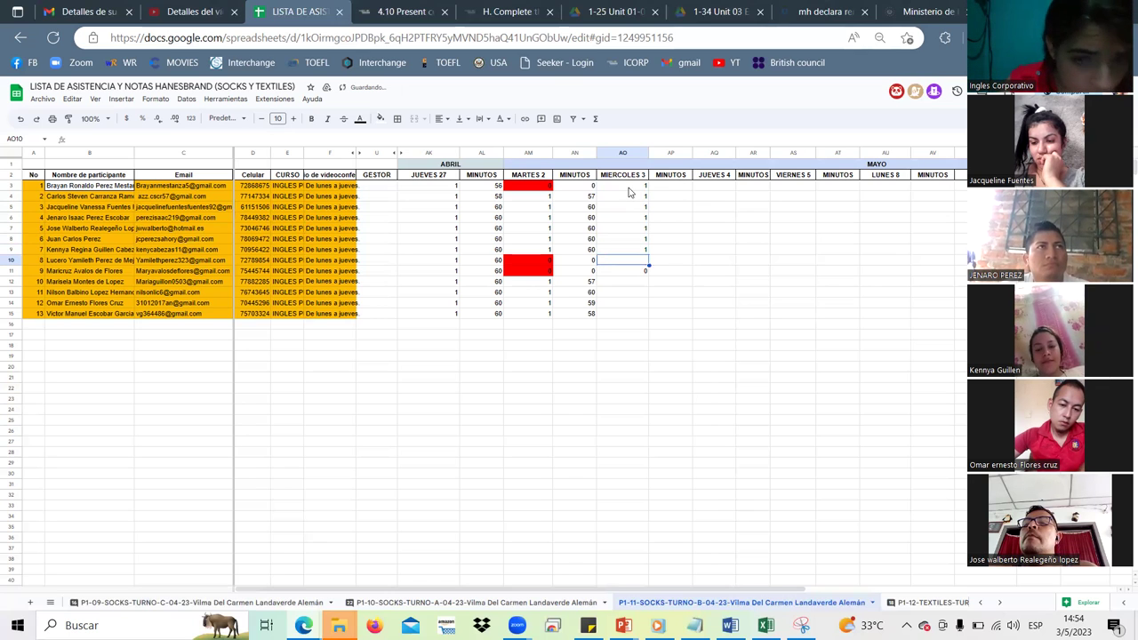
Record the MIERCOLES 3 attendance as 0 for participant 8 and 1 for participant 9, in cells AO10 and AO11.
{"action": "type", "text": "0"}
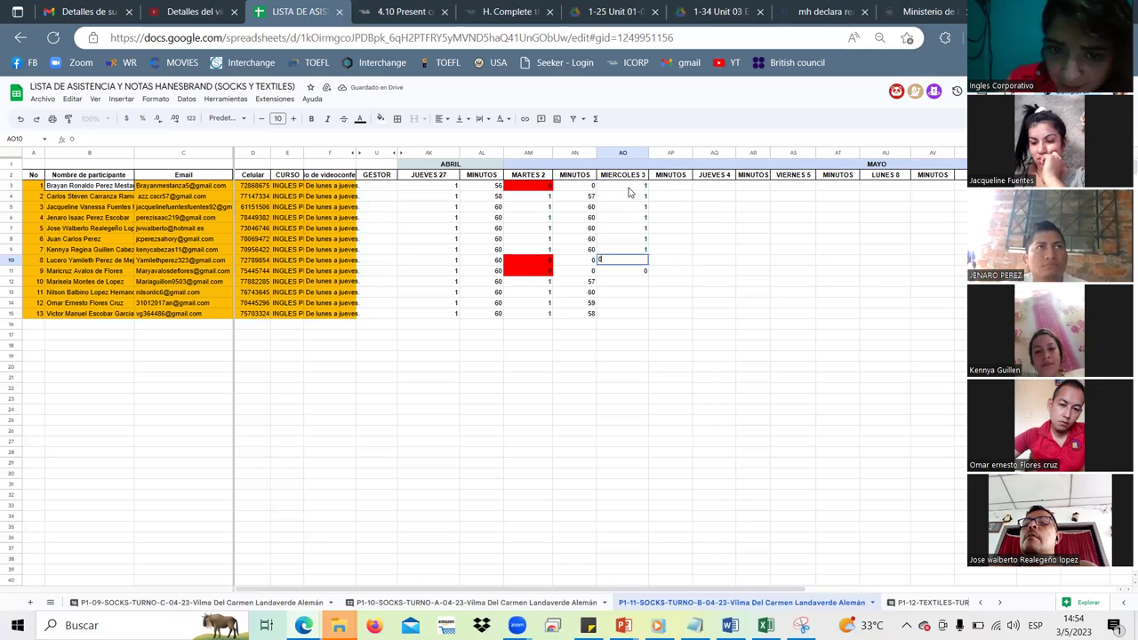
{"action": "key", "text": "Return"}
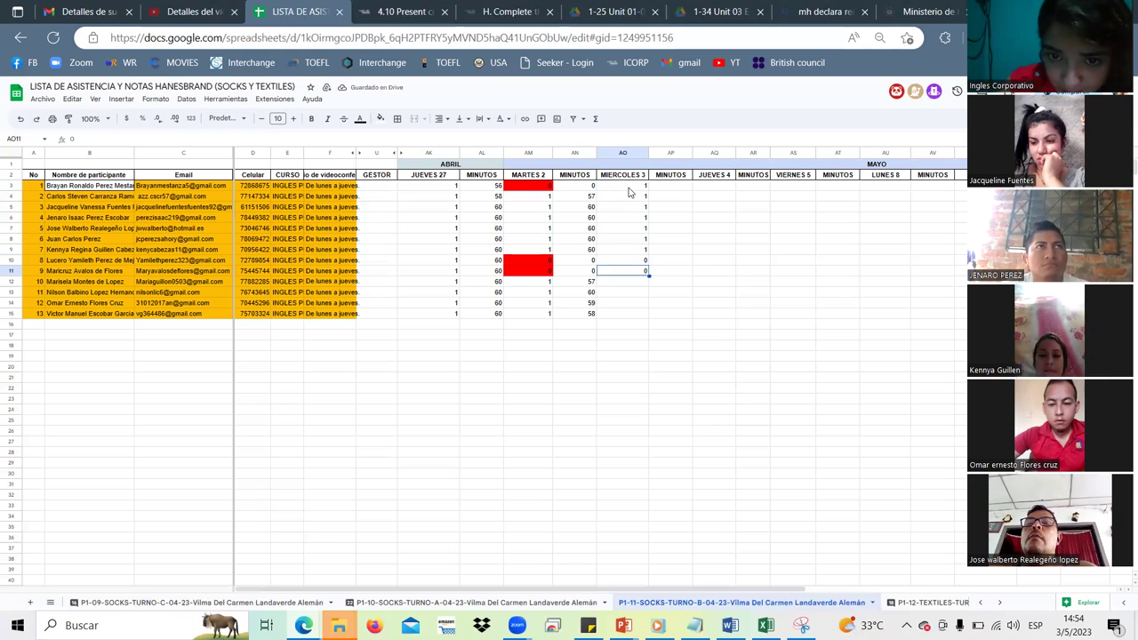
{"action": "type", "text": "1"}
{"action": "key", "text": "Return"}
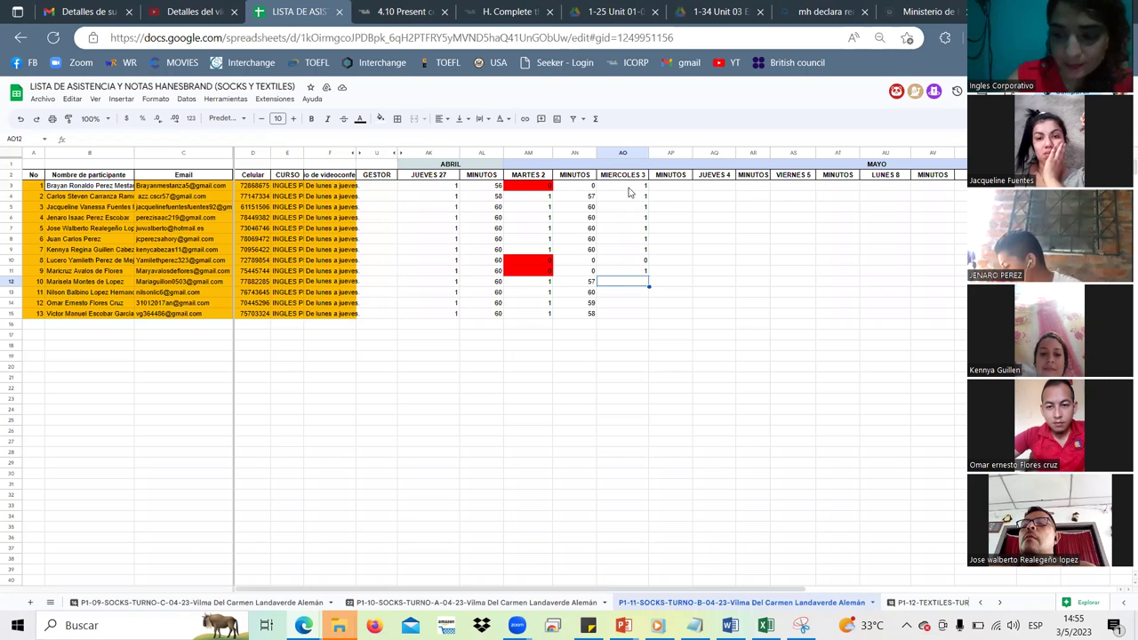
Enter 1 as the MIERCOLES 3 attendance for participants 10 through 13, in cells AO12 to AO15.
{"action": "type", "text": "1"}
{"action": "key", "text": "Return"}
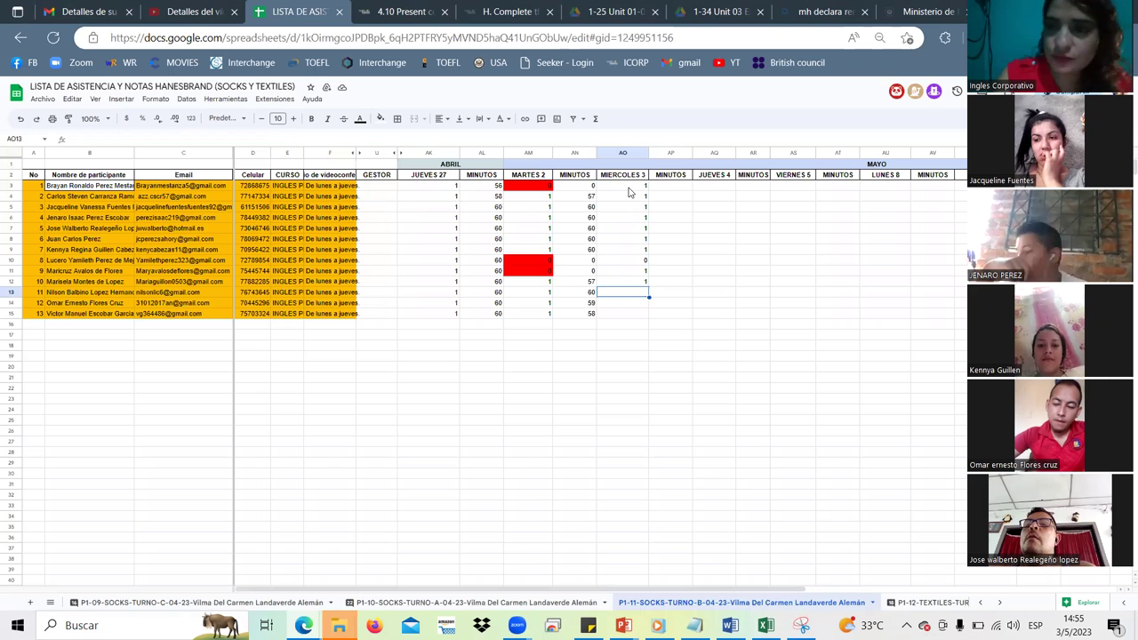
{"action": "type", "text": "1"}
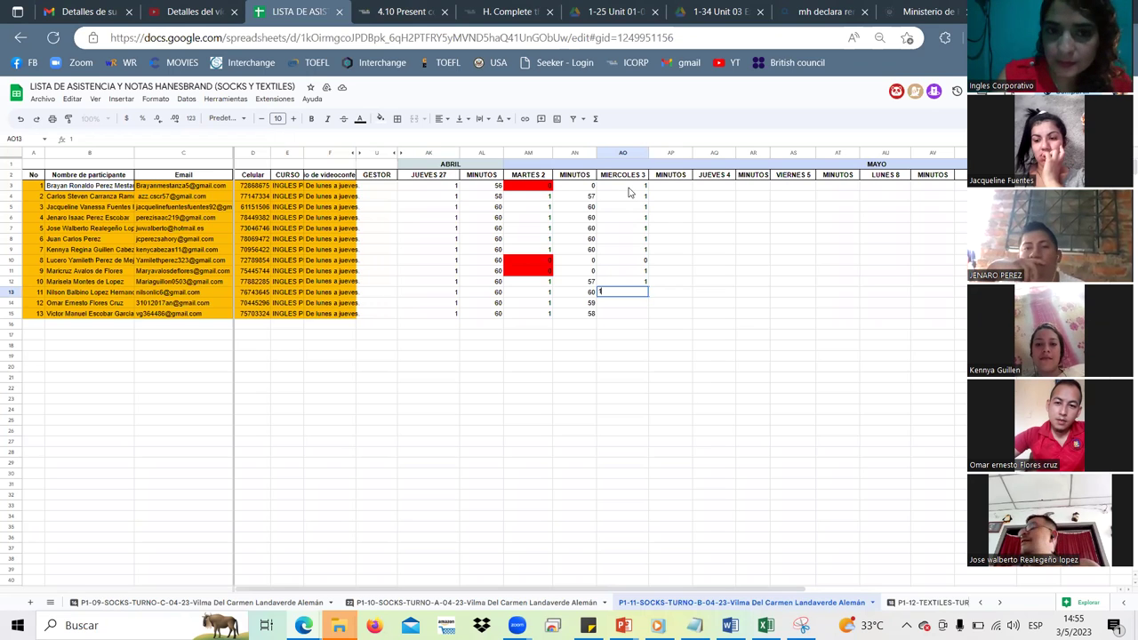
{"action": "key", "text": "Return"}
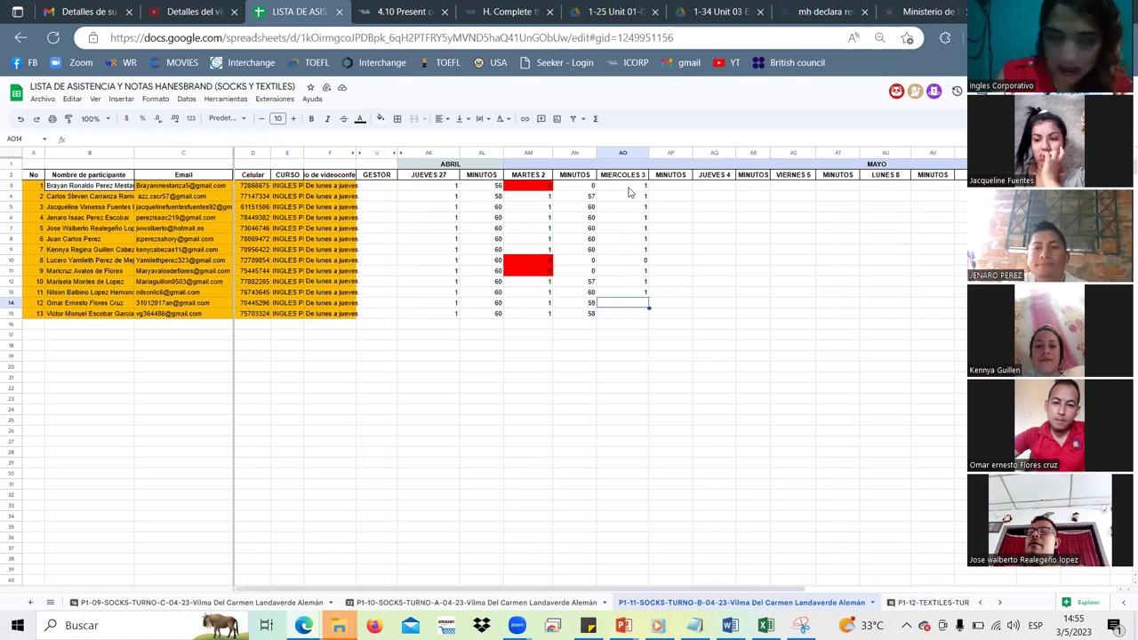
{"action": "type", "text": "1"}
{"action": "key", "text": "Return"}
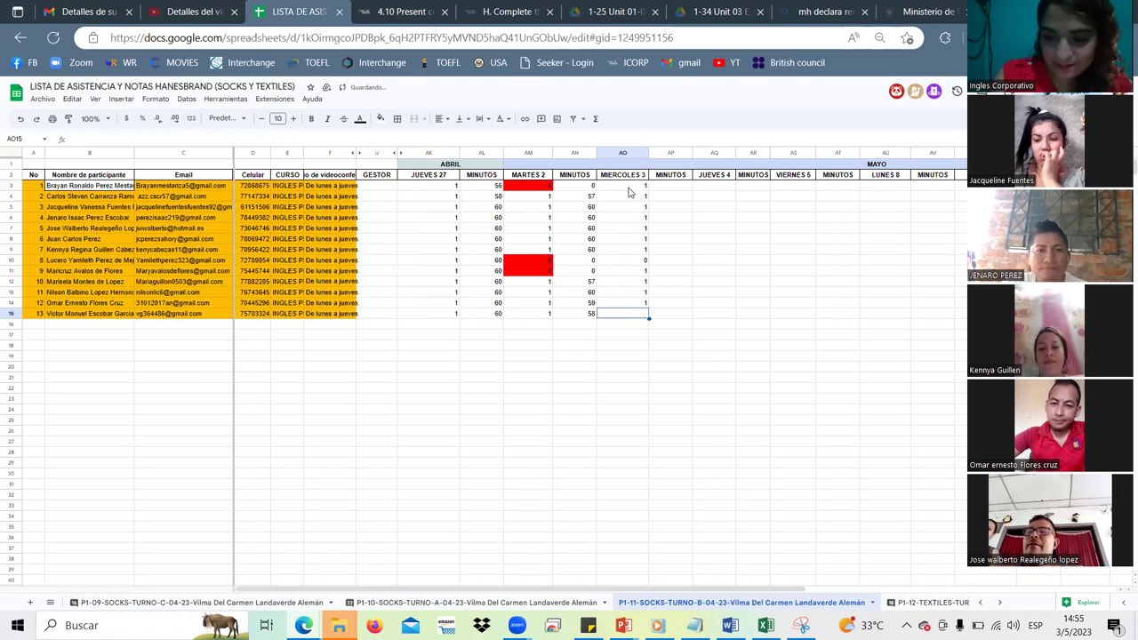
{"action": "type", "text": "1"}
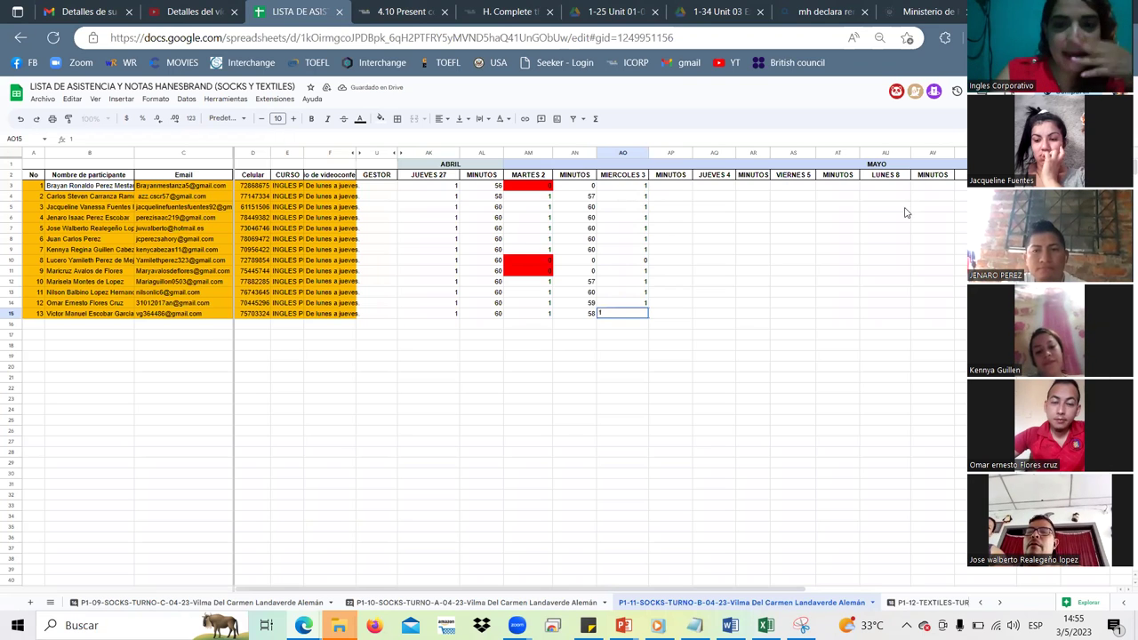
{"action": "left_click_drag", "start_coordinate": [622, 399], "coordinate": [622, 409]}
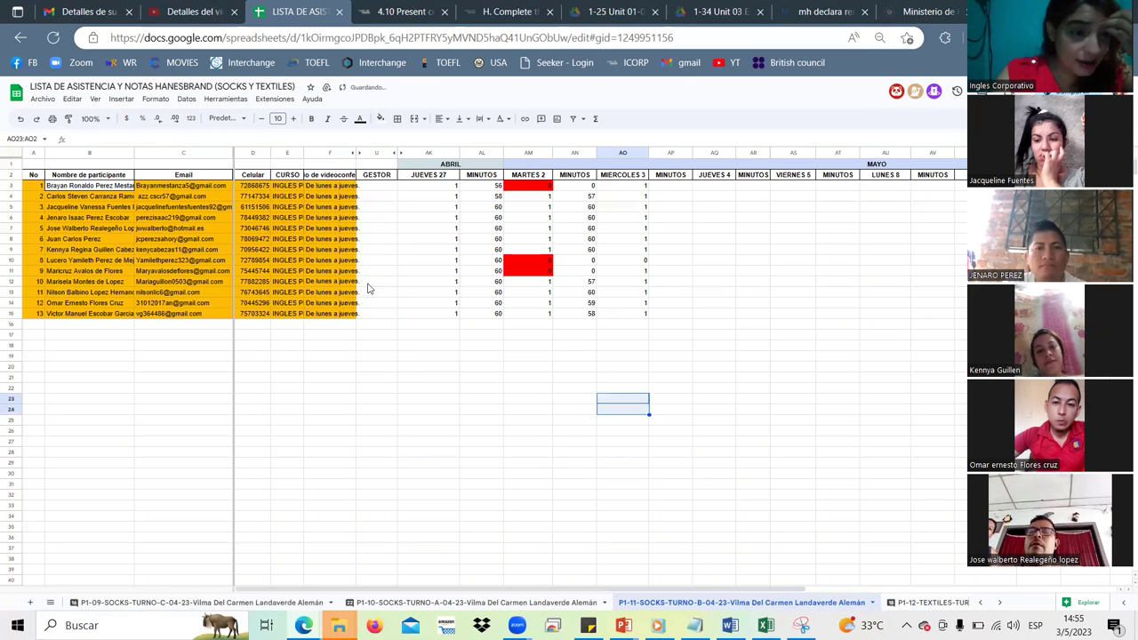
Select the name of participant 8 and the row of participant 13, and bring up the open Zoom windows.
{"action": "left_click", "coordinate": [78, 261]}
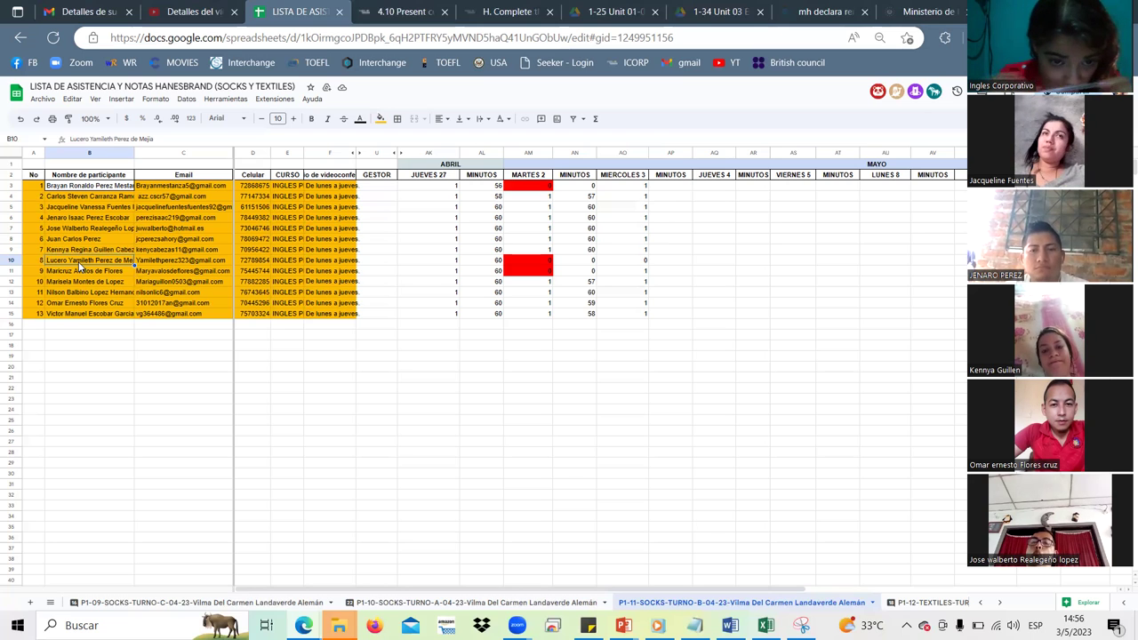
{"action": "left_click", "coordinate": [17, 313]}
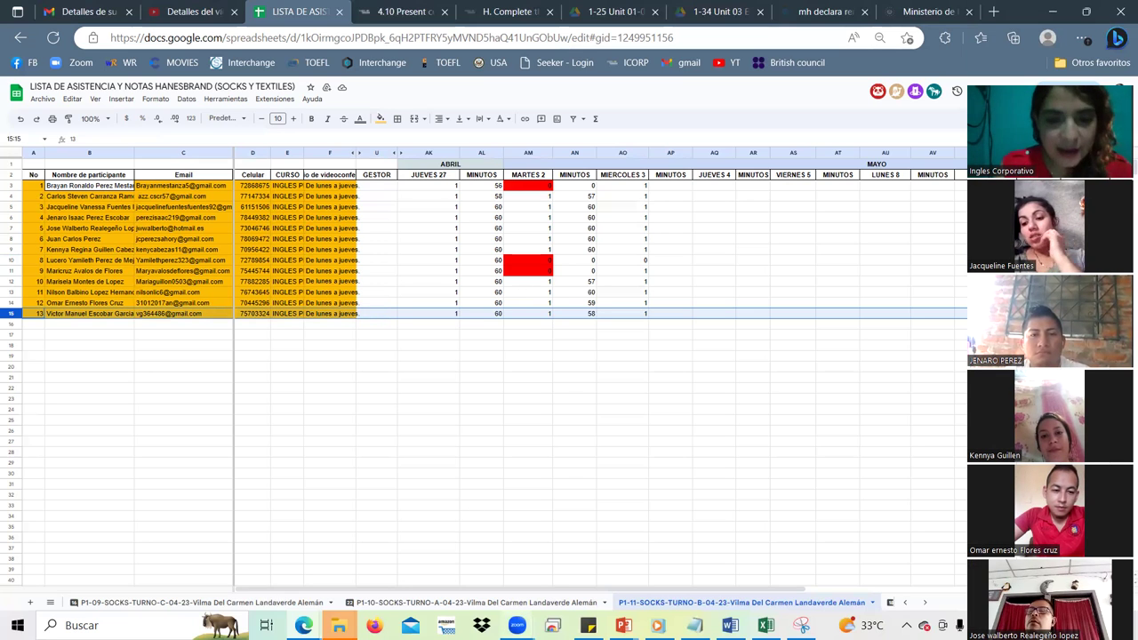
{"action": "left_click", "coordinate": [516, 625]}
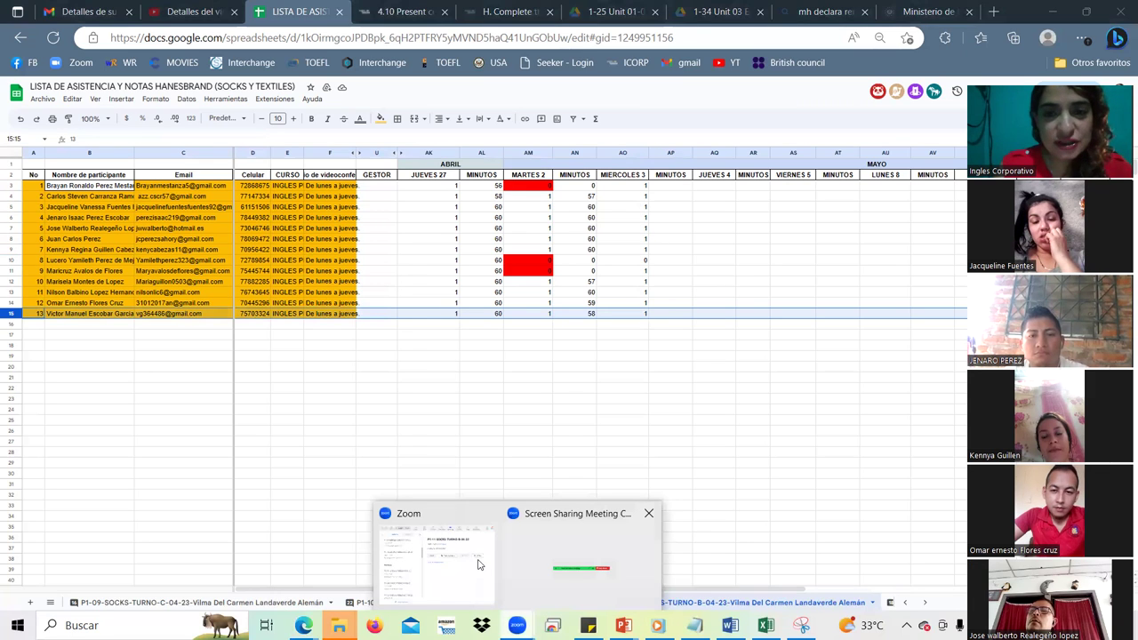